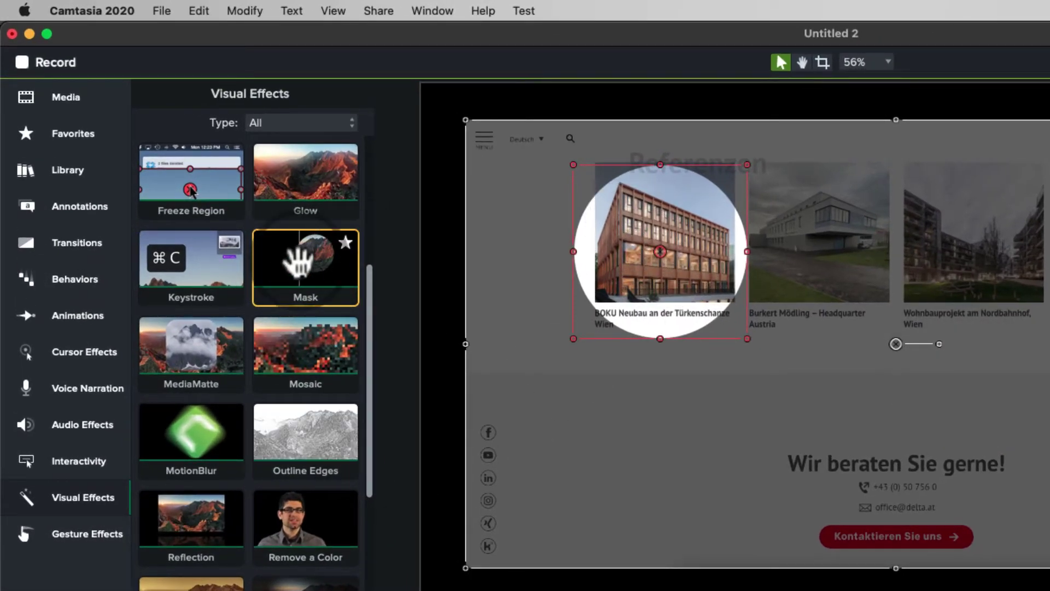
- Apply a Rectangle Mask around the first project photo, lowering its opacity to 32%
left_click_drag(305, 257, 659, 253)
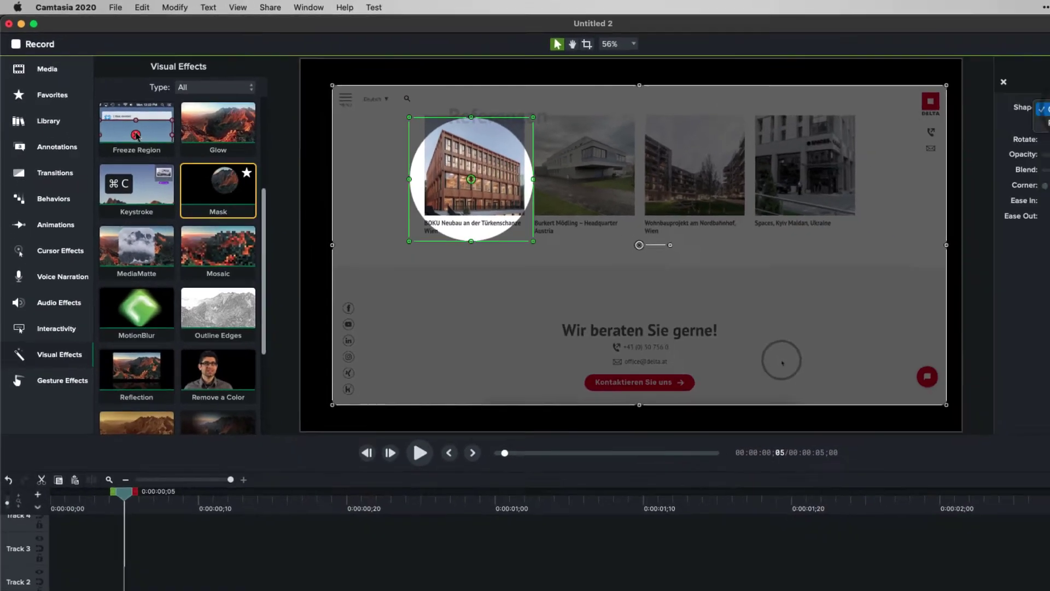
left_click(976, 94)
left_click(953, 106)
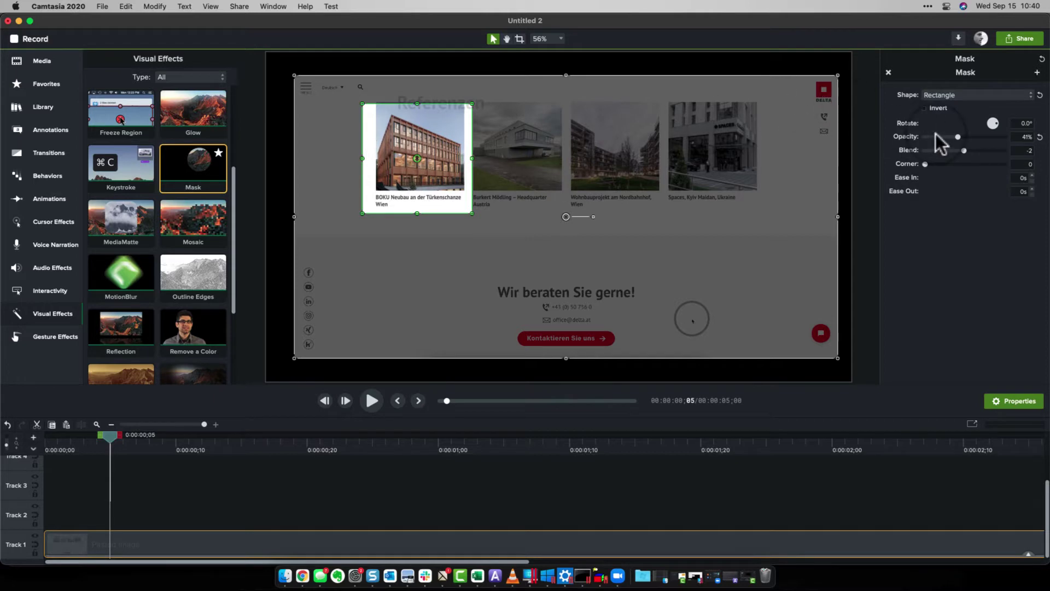
mouse_move(958, 136)
left_mouse_down()
mouse_move(945, 137)
mouse_move(980, 136)
mouse_move(952, 137)
left_mouse_up()
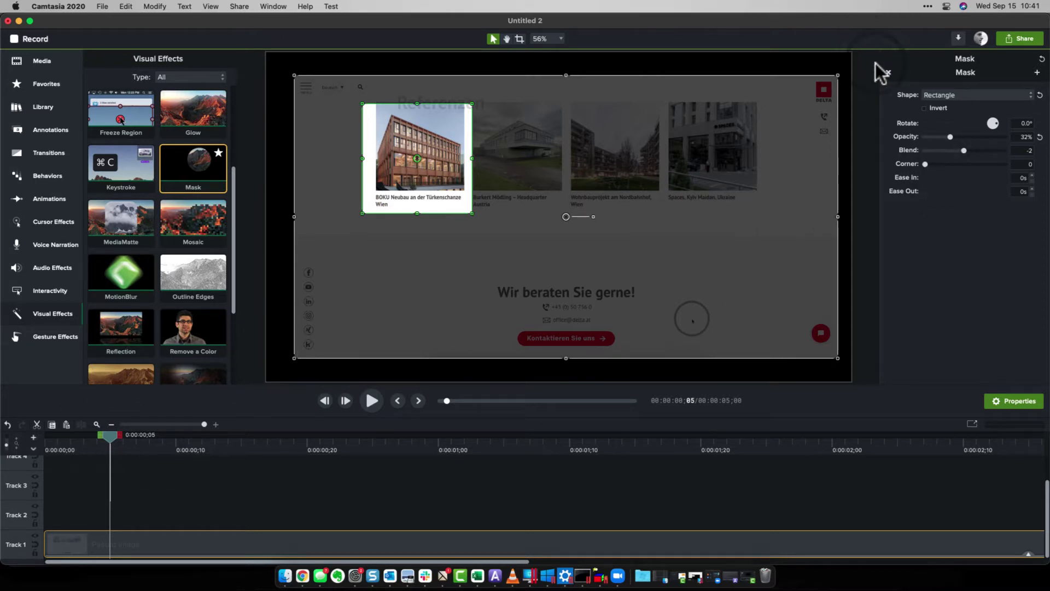
- Cover the canvas with a 68%-opacity dark rectangle starting at 0:00, then add a white rectangle
left_click(888, 72)
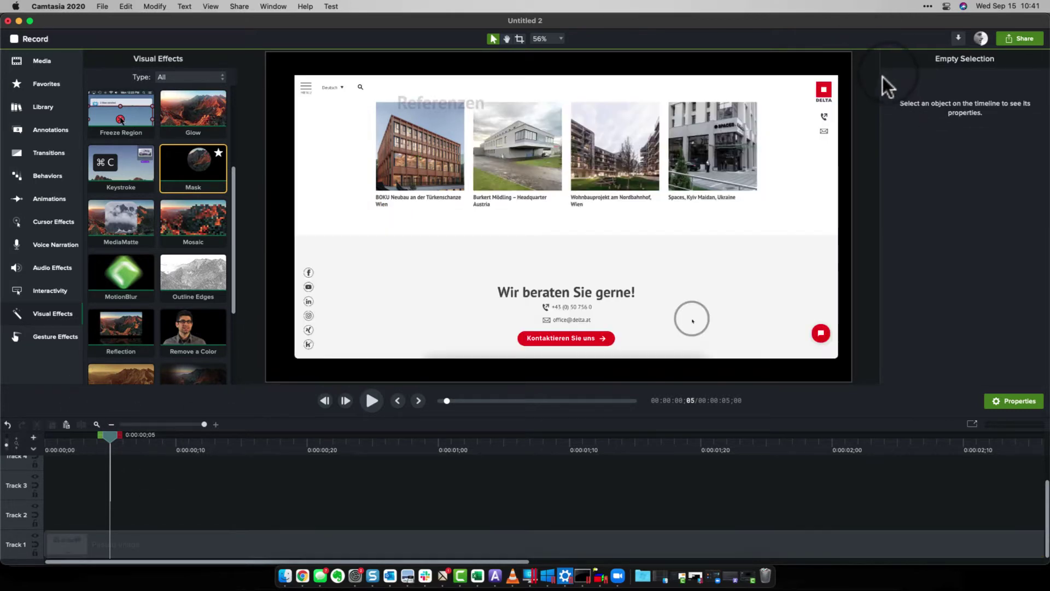
left_click(99, 131)
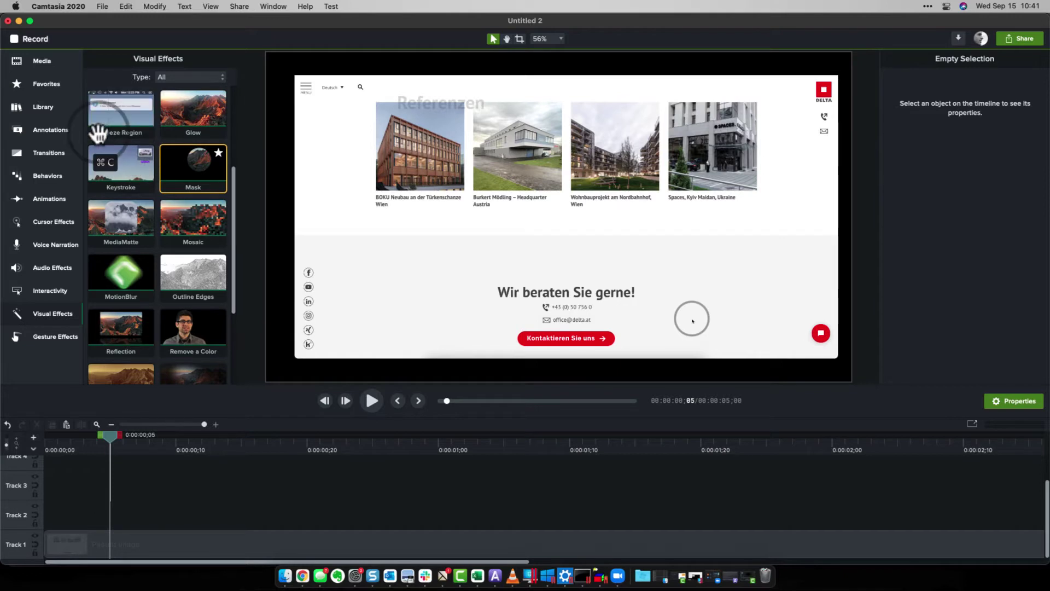
left_click(42, 136)
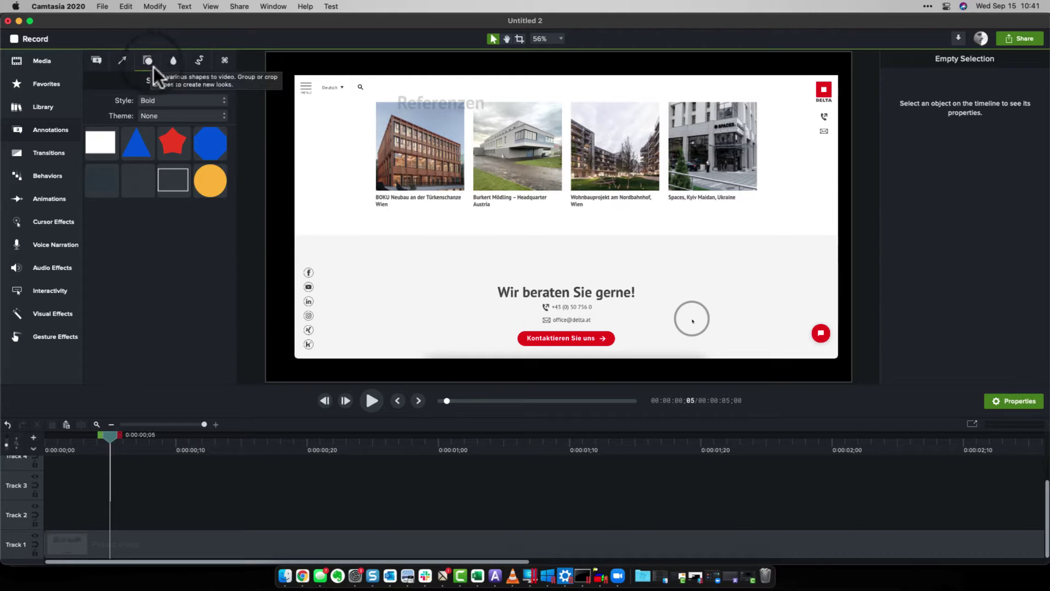
left_click(97, 147)
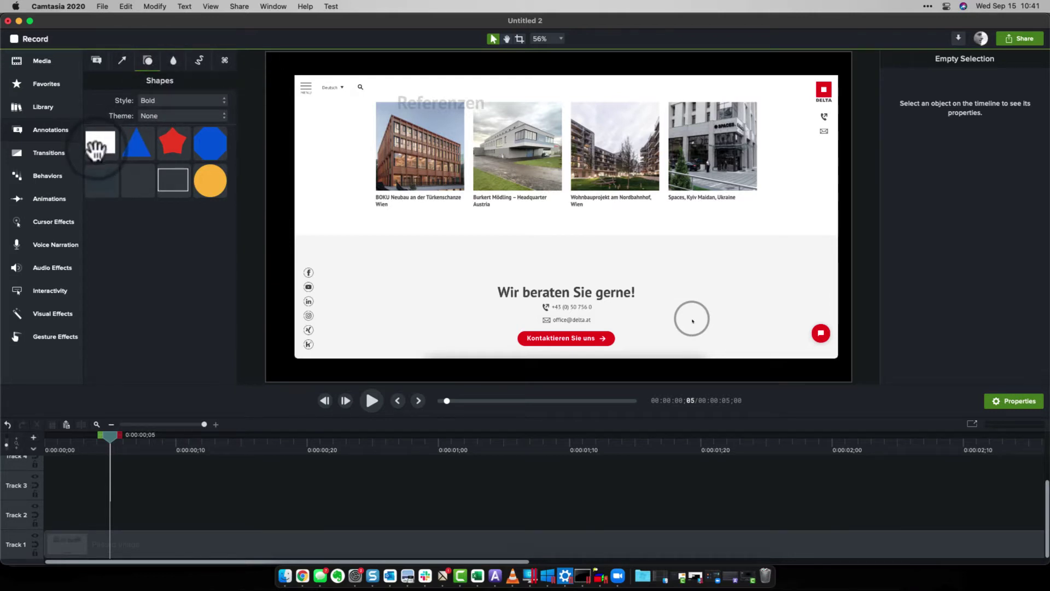
left_click_drag(117, 176, 838, 356)
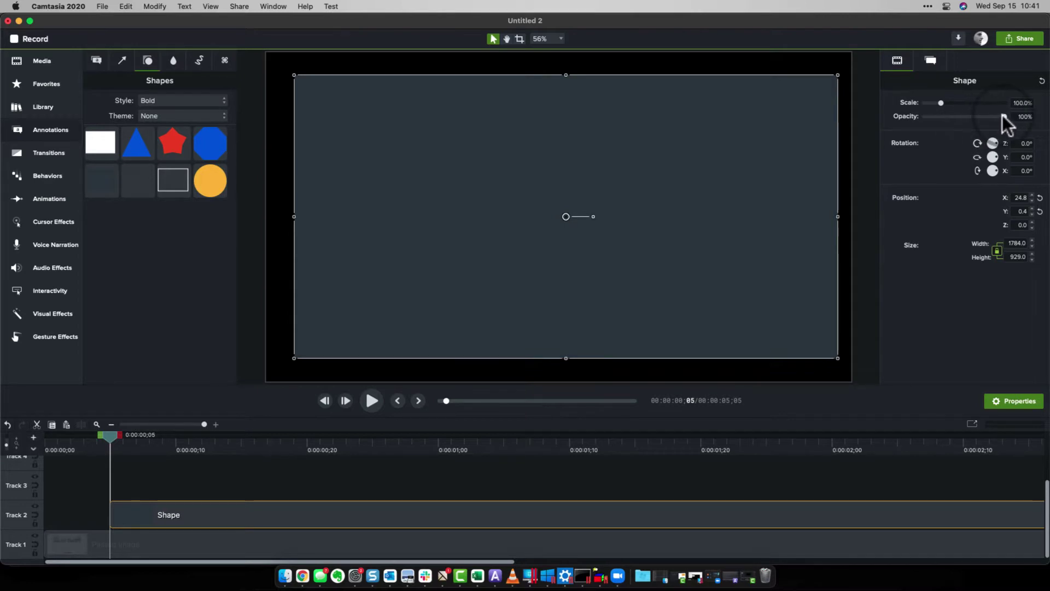
left_click_drag(1002, 116, 978, 116)
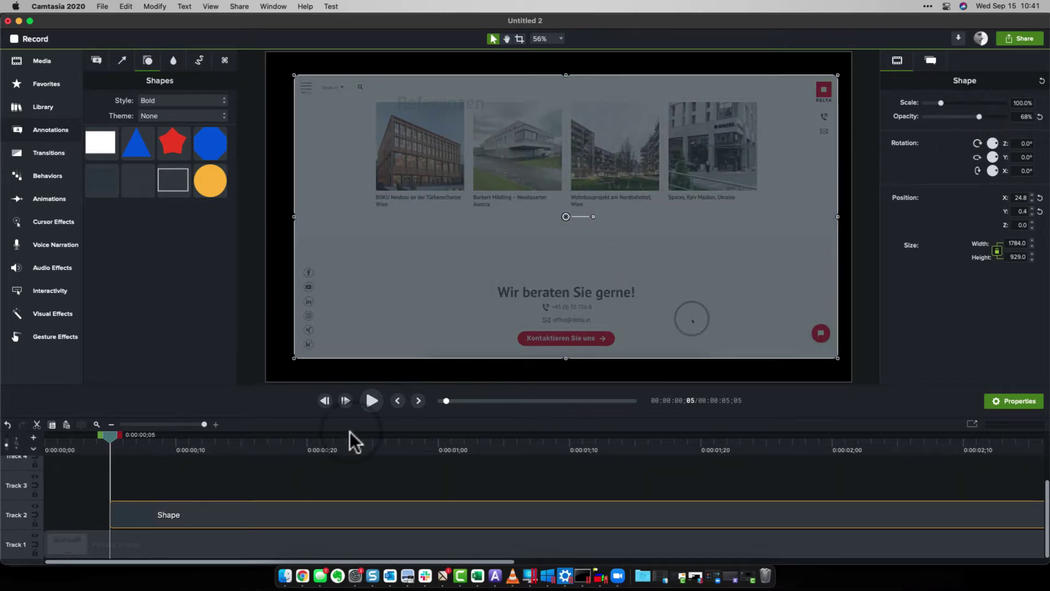
left_click_drag(119, 513, 37, 511)
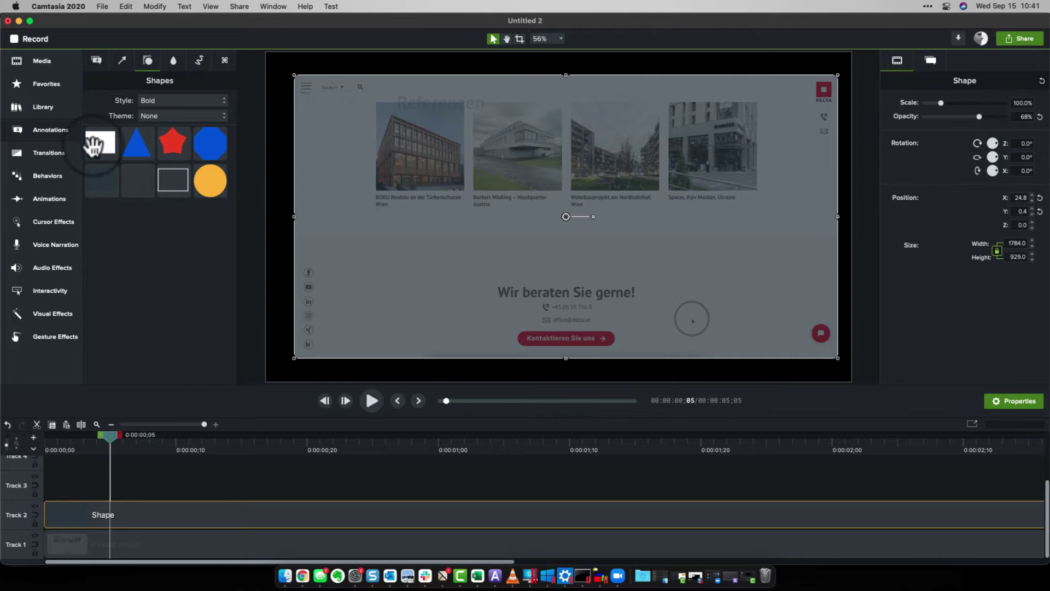
left_click_drag(99, 143, 462, 190)
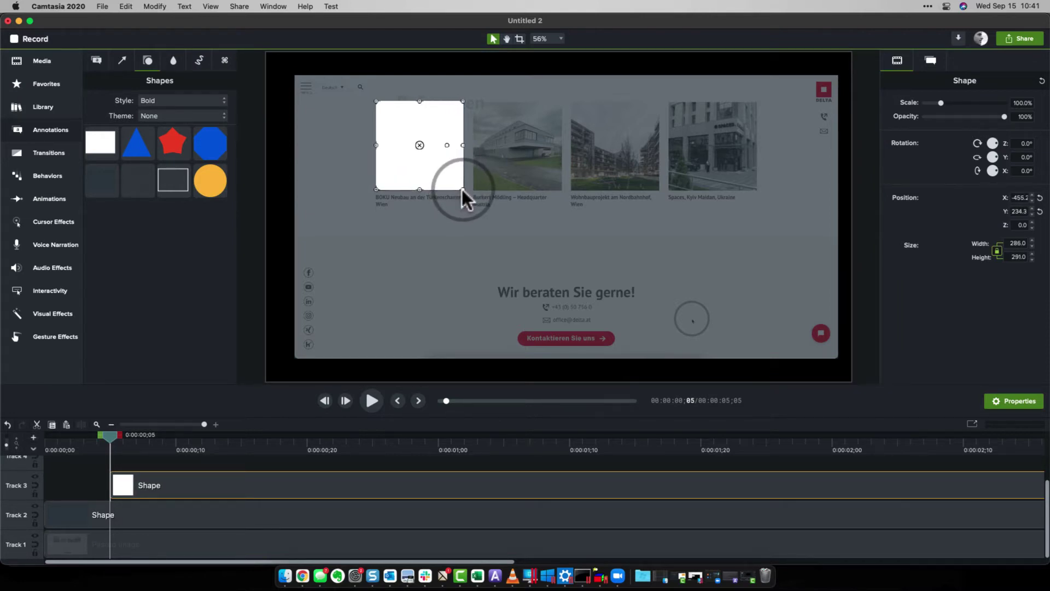
- Move the white rectangle's Track 3 clip to 0:00, aligned with the dark overlay on Track 2
left_click_drag(117, 486, 21, 492)
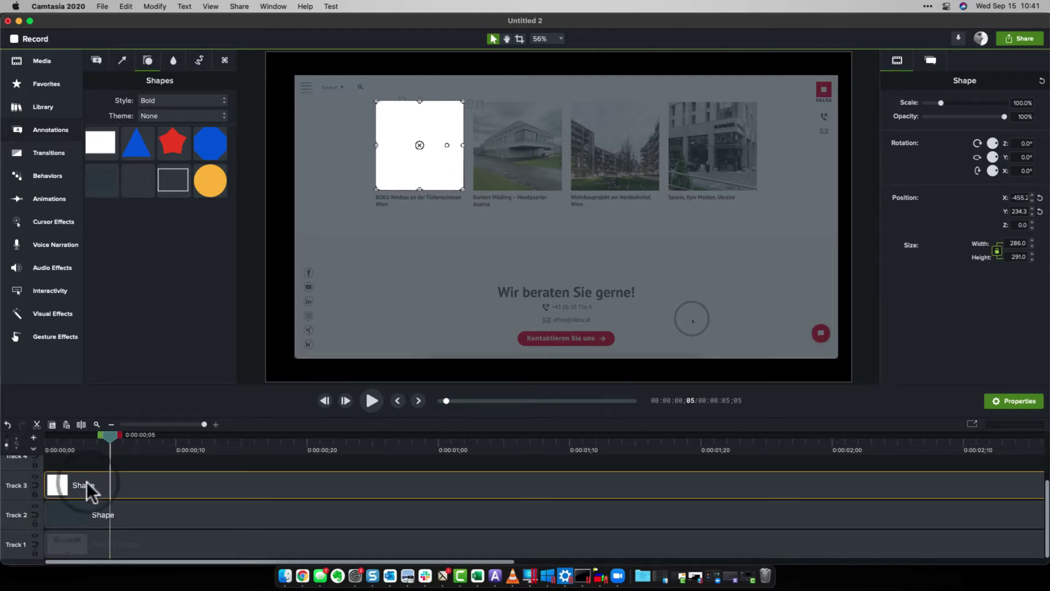
left_click(386, 143)
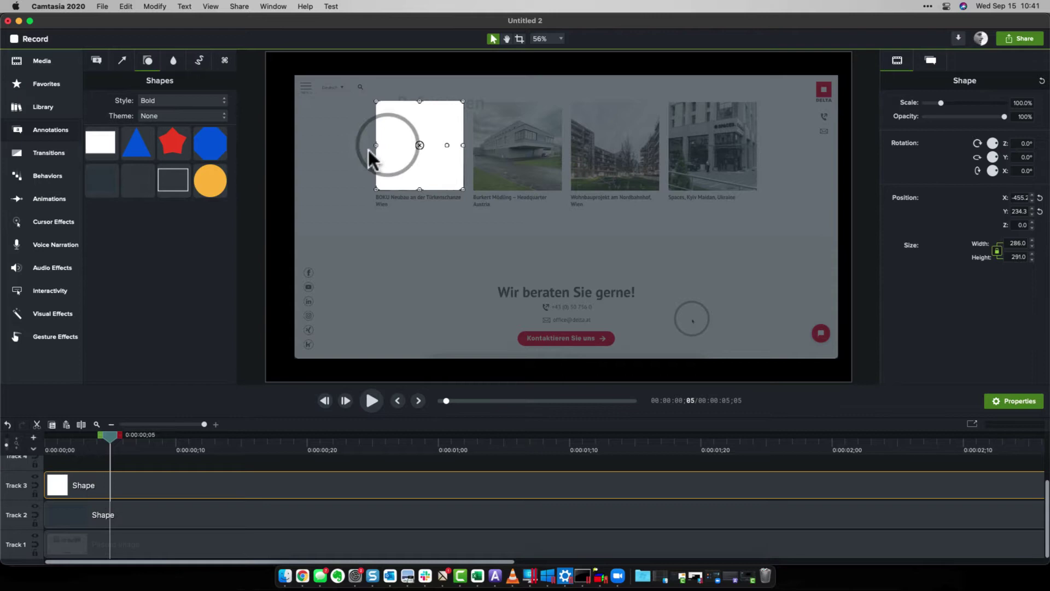
left_click(225, 530)
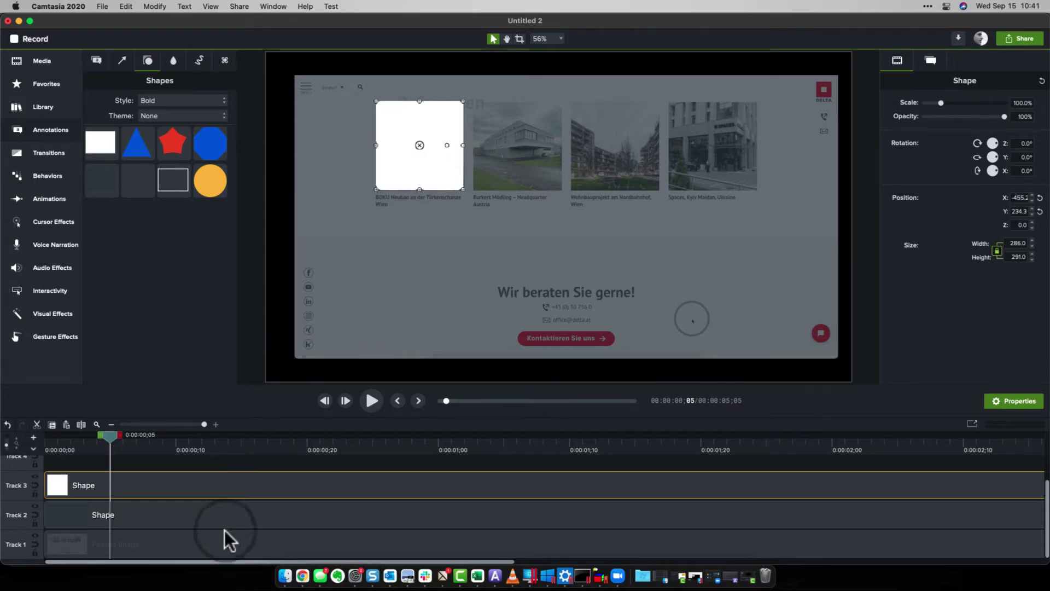
left_click(157, 516)
left_click(147, 490)
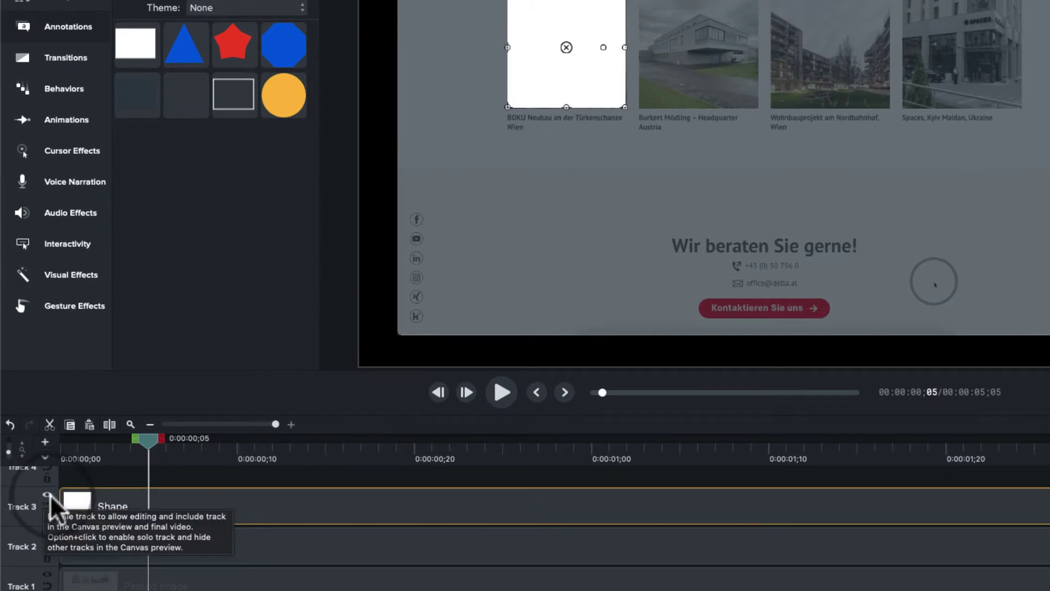
right_click(44, 495)
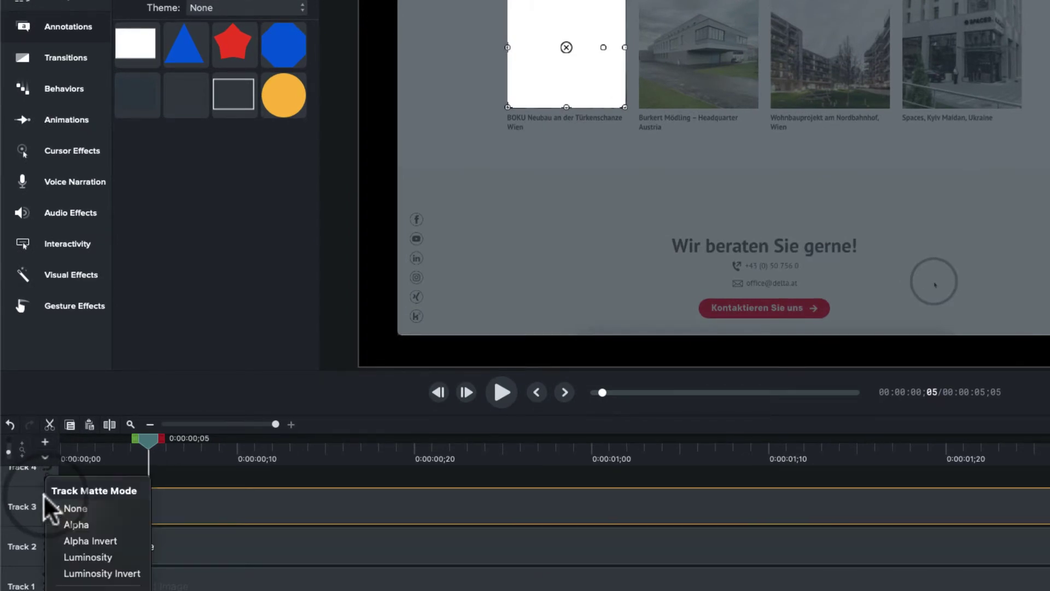
left_click(87, 573)
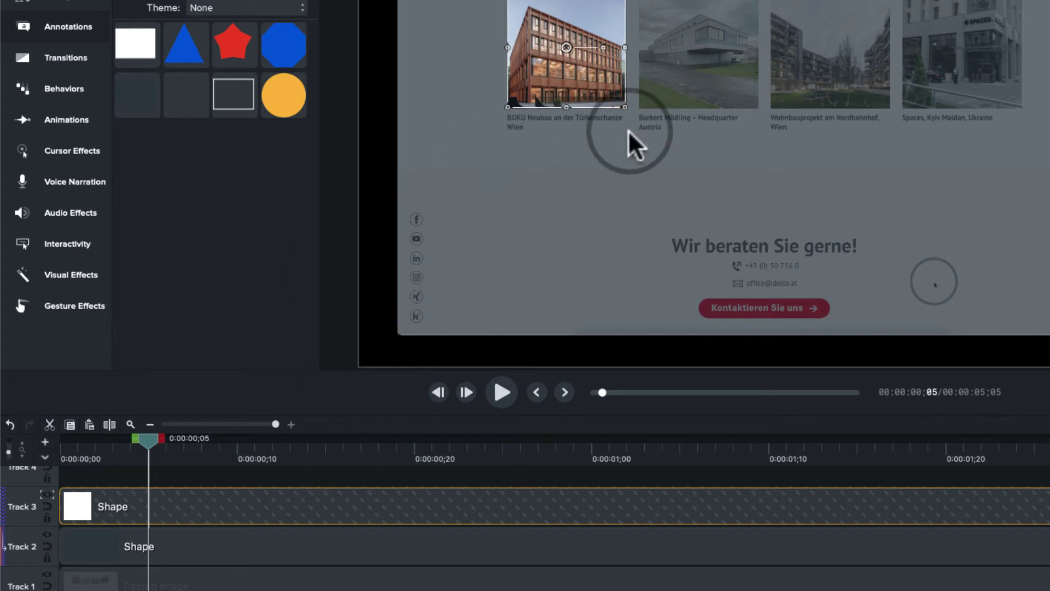
left_click(47, 494)
left_click(76, 507)
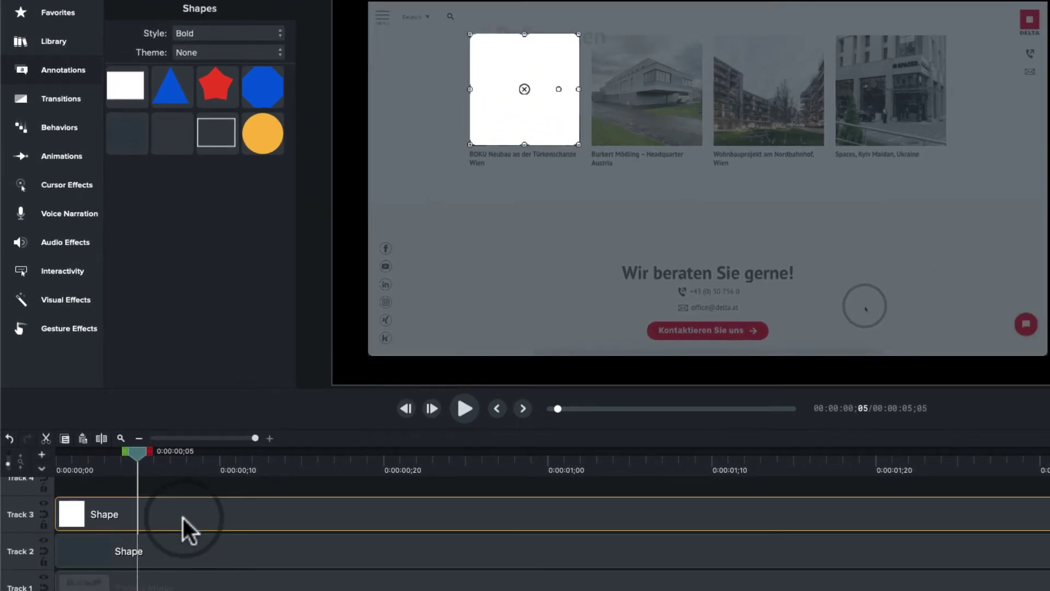
- Paste a copy of the white square onto Track 4 at 0:00, over the Spaces, Kyiv Maidan photo
key("ctrl+v")
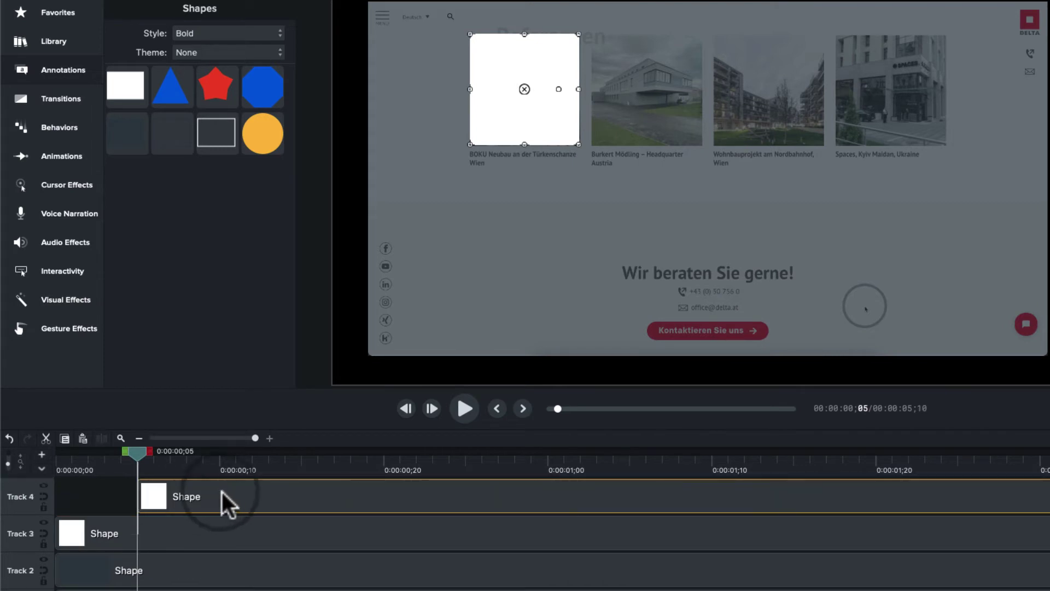
left_click_drag(222, 491, 96, 494)
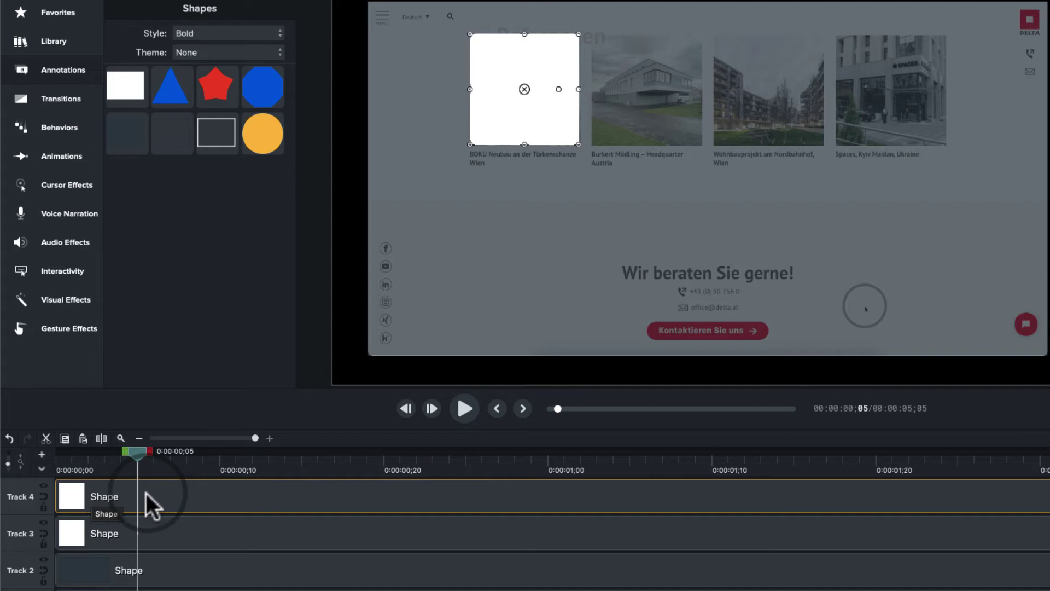
left_click(528, 97)
left_click_drag(529, 99, 891, 97)
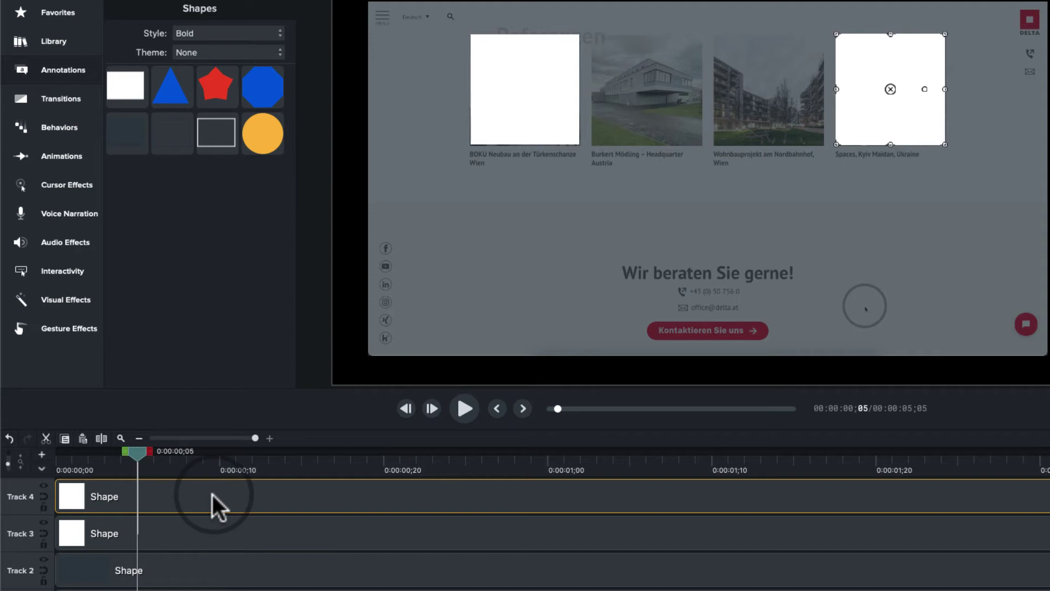
left_click(209, 536, "super")
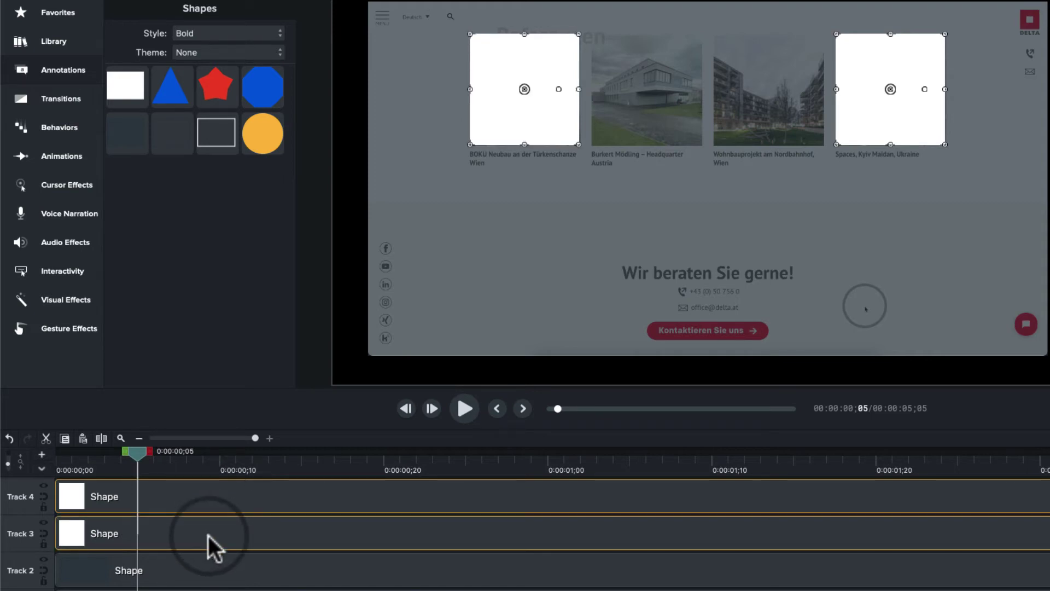
- Group the two white squares and set Track 3's Track Matte Mode to Luminosity Invert
right_click(208, 536)
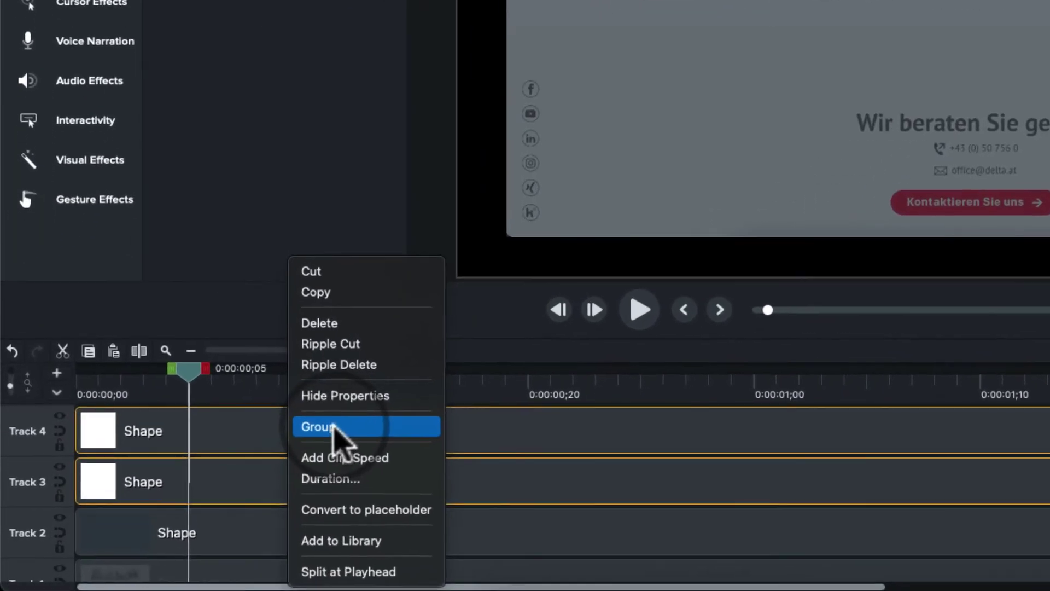
left_click(335, 428)
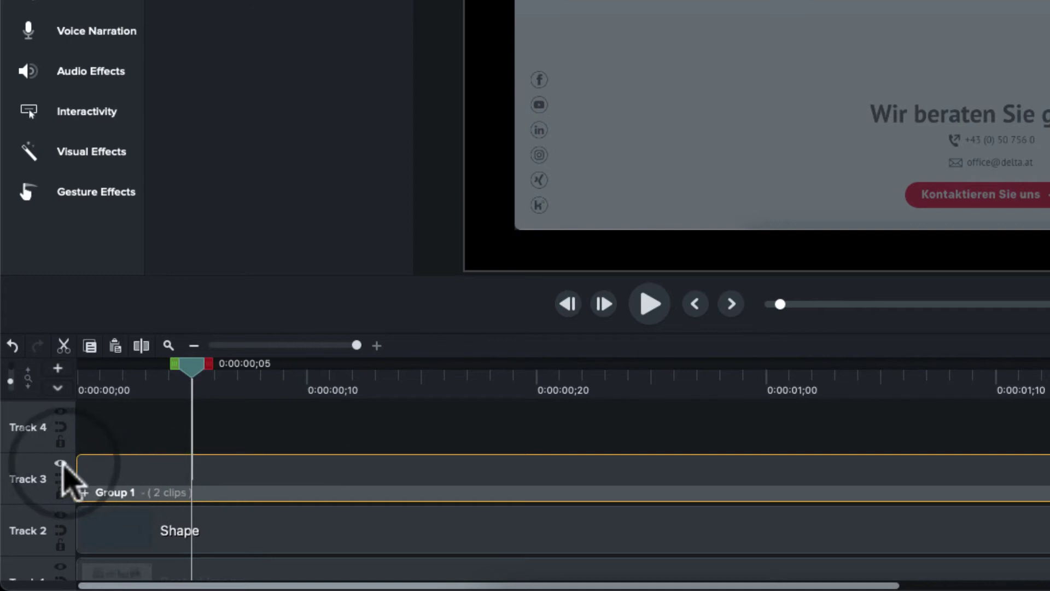
left_click(62, 465)
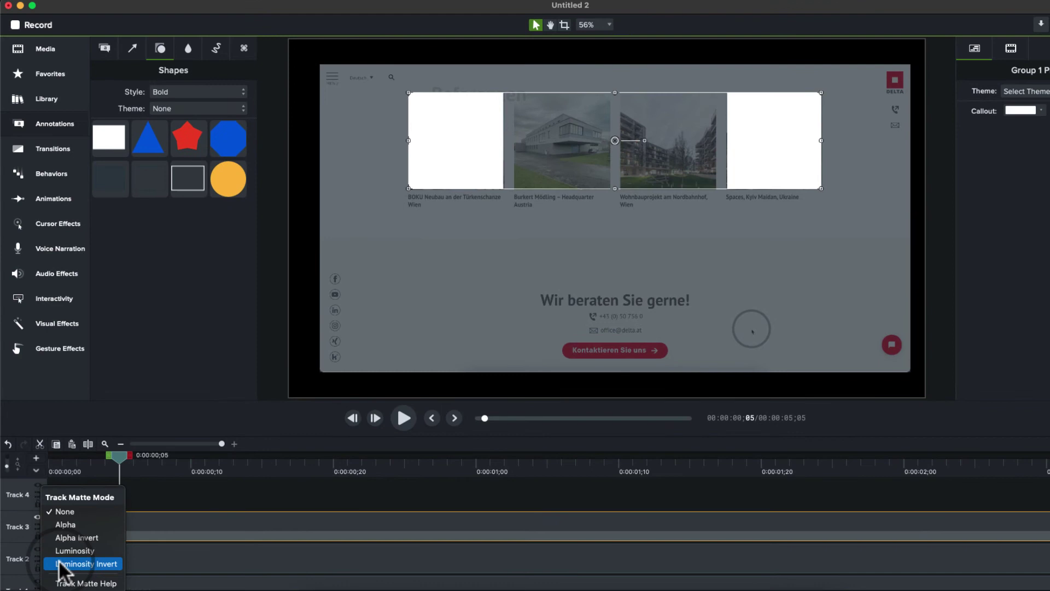
left_click(59, 564)
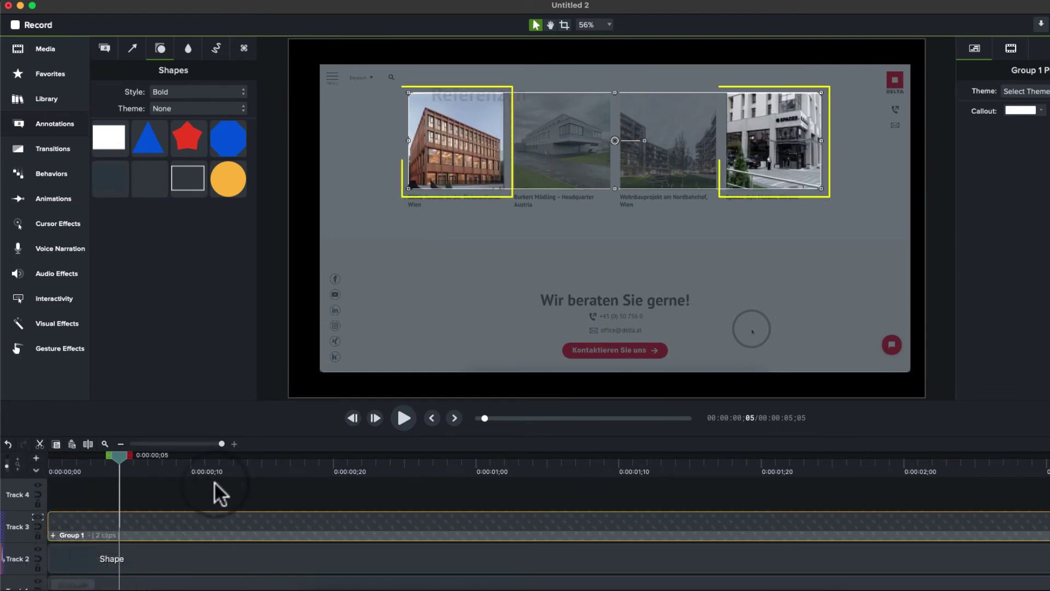
mouse_move(115, 525)
left_mouse_down()
mouse_move(163, 520)
mouse_move(110, 518)
left_mouse_up()
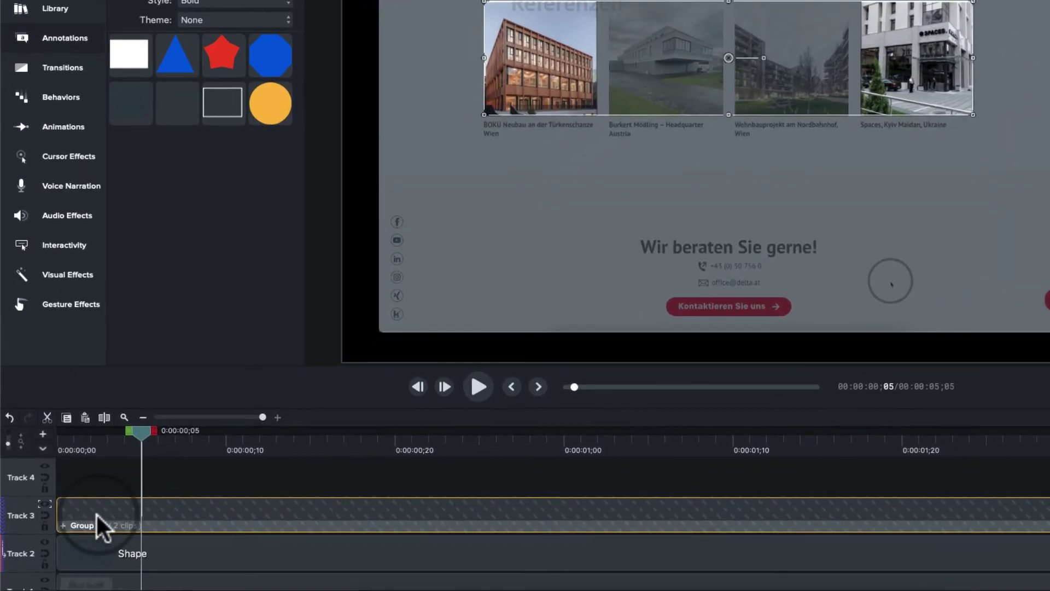
- Rename Group 1 of white squares to 'two squares'
right_click(82, 529)
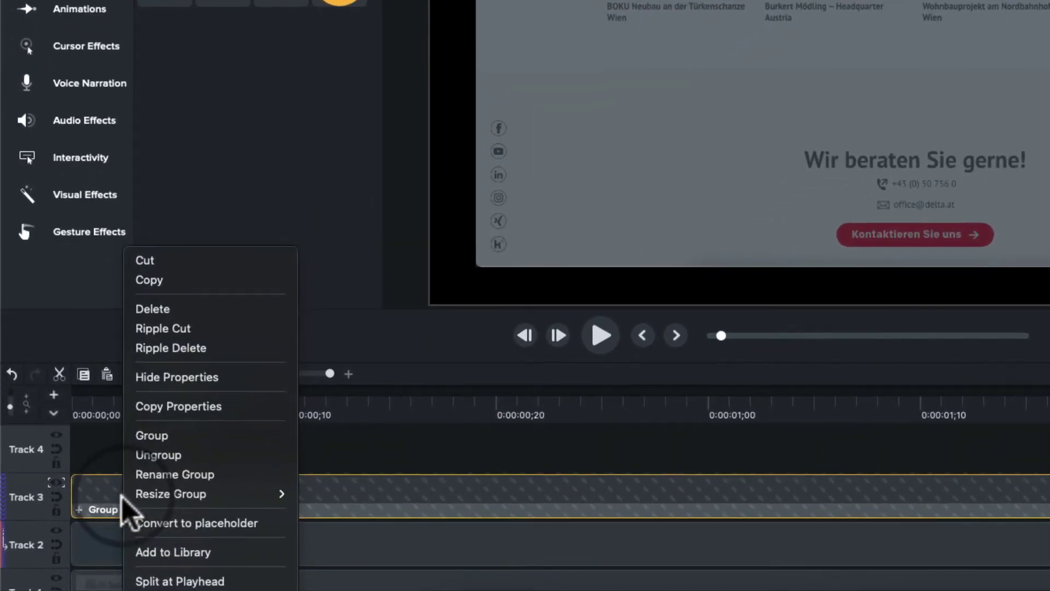
left_click(159, 475)
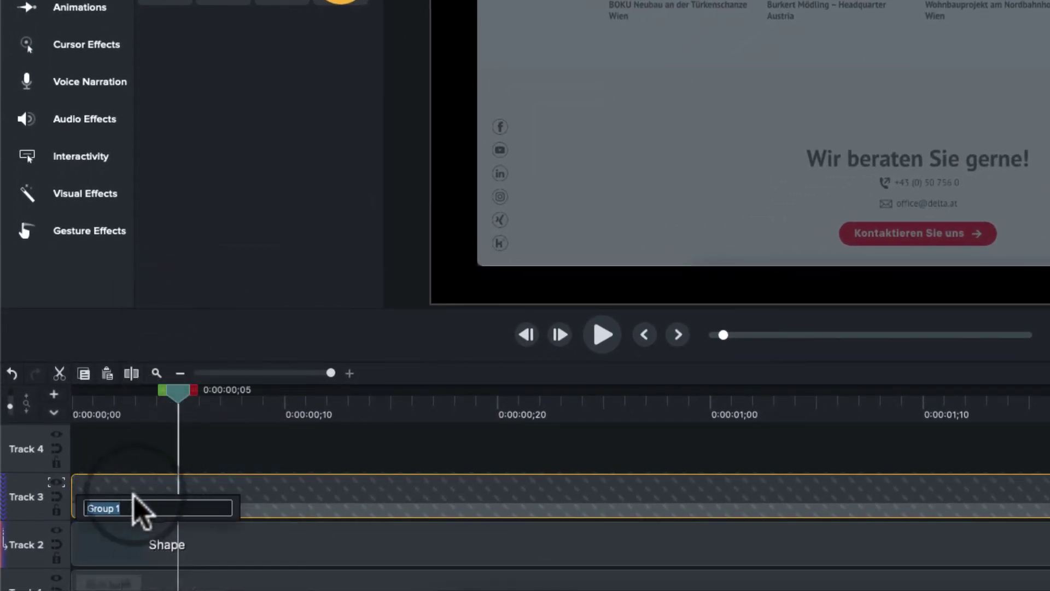
type("tw")
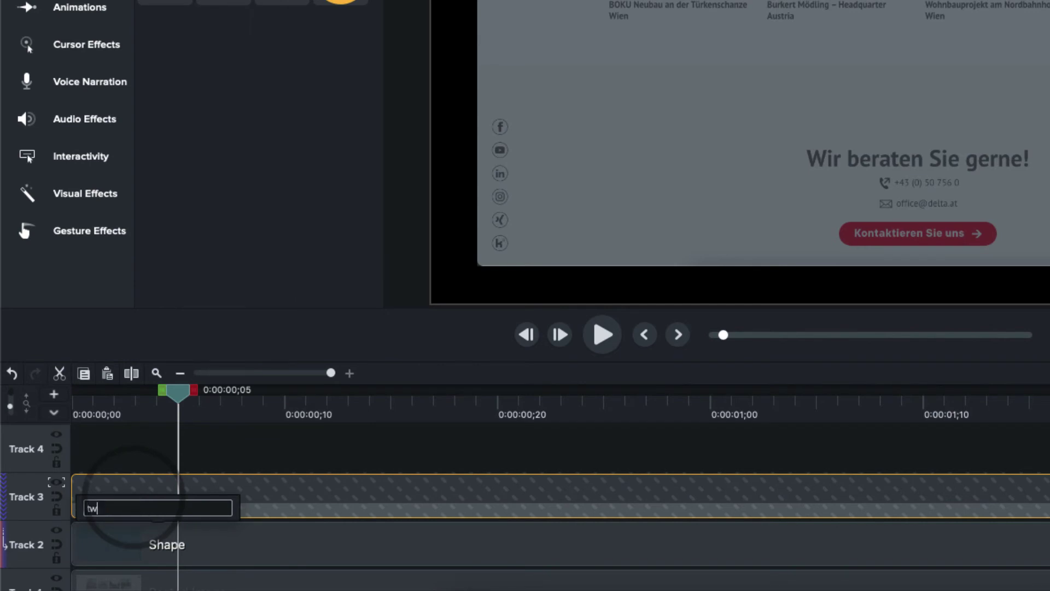
type("o squares")
key("Return")
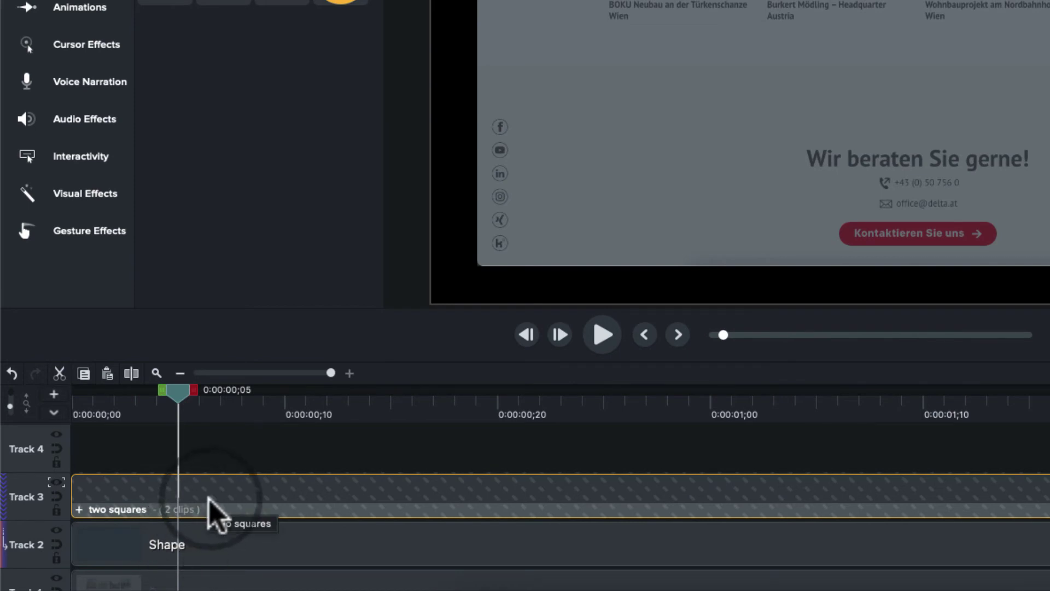
- Group the dark overlay with 'two squares' on Track 2 and set Track 3's matte to None
left_click(156, 546)
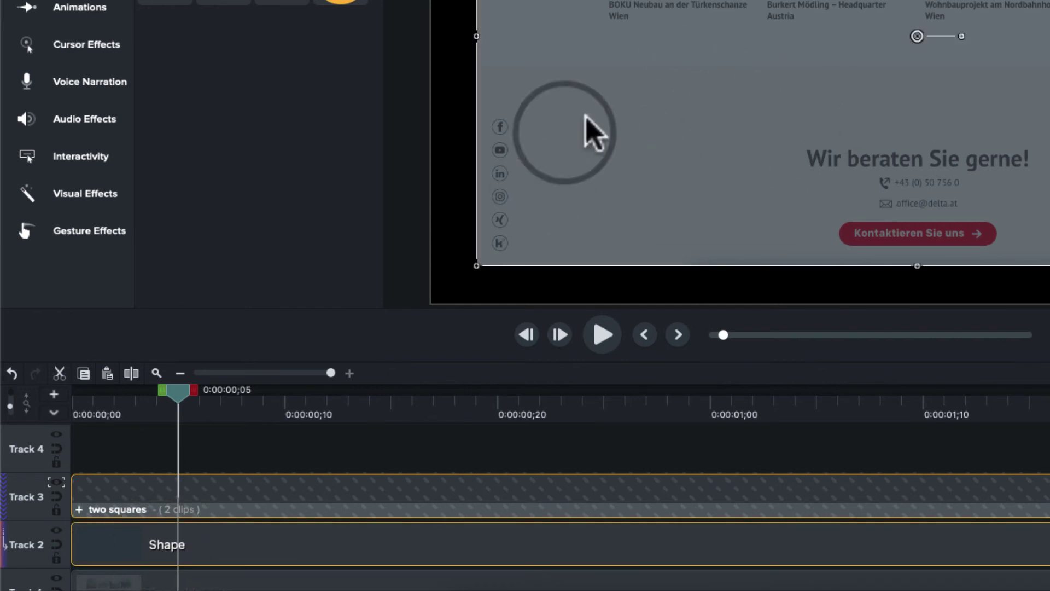
right_click(218, 548)
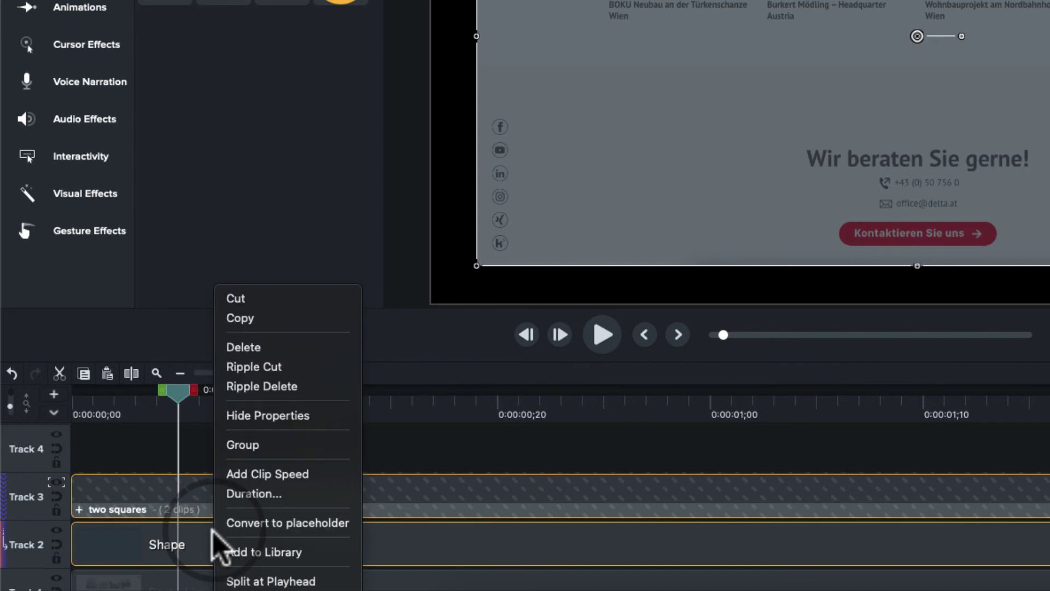
left_click(252, 451)
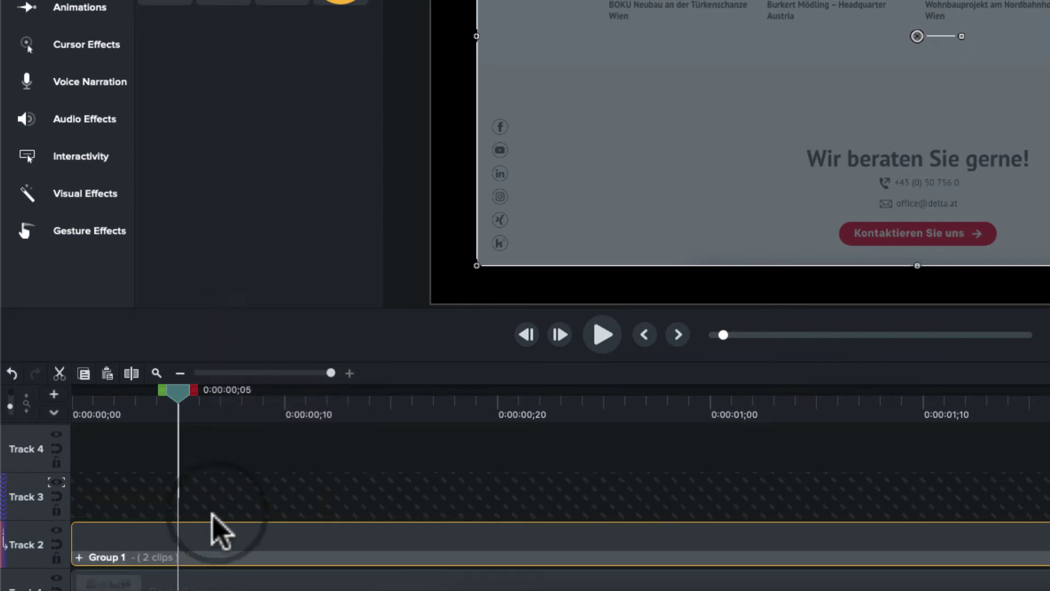
right_click(145, 538)
left_click(44, 495)
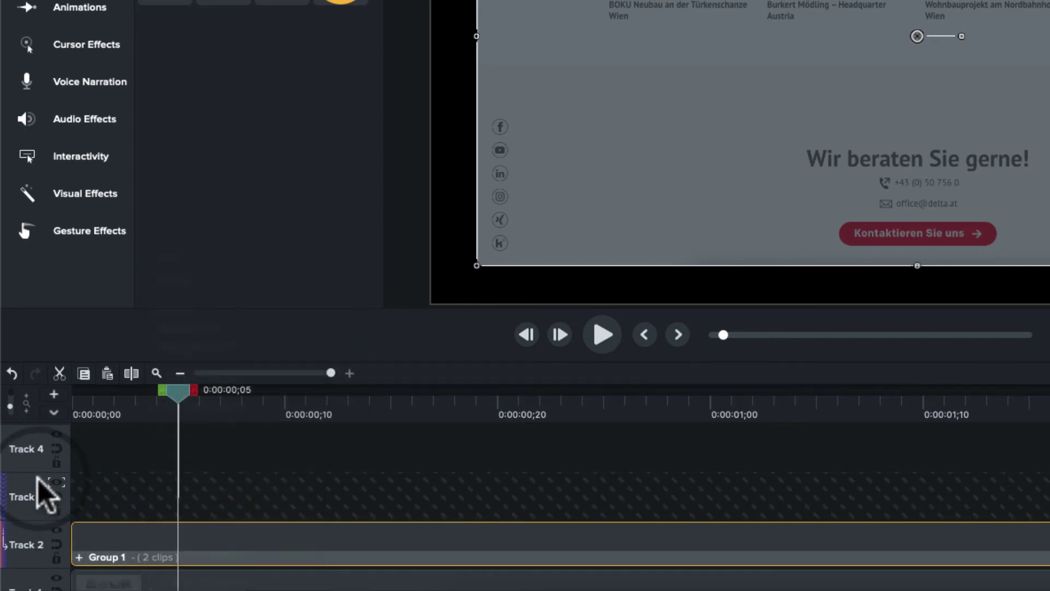
left_click(56, 481)
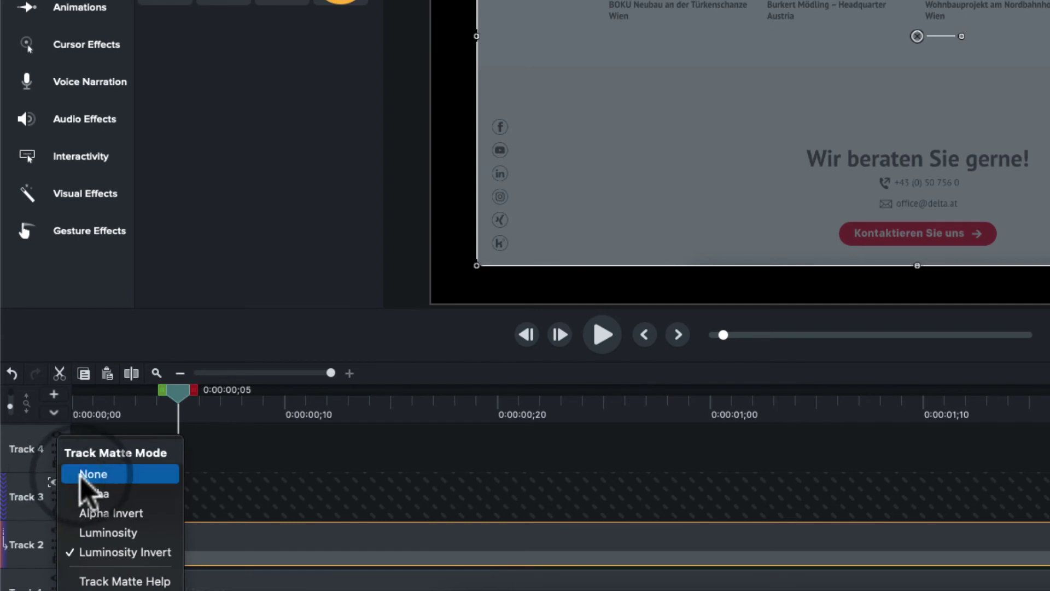
left_click(108, 475)
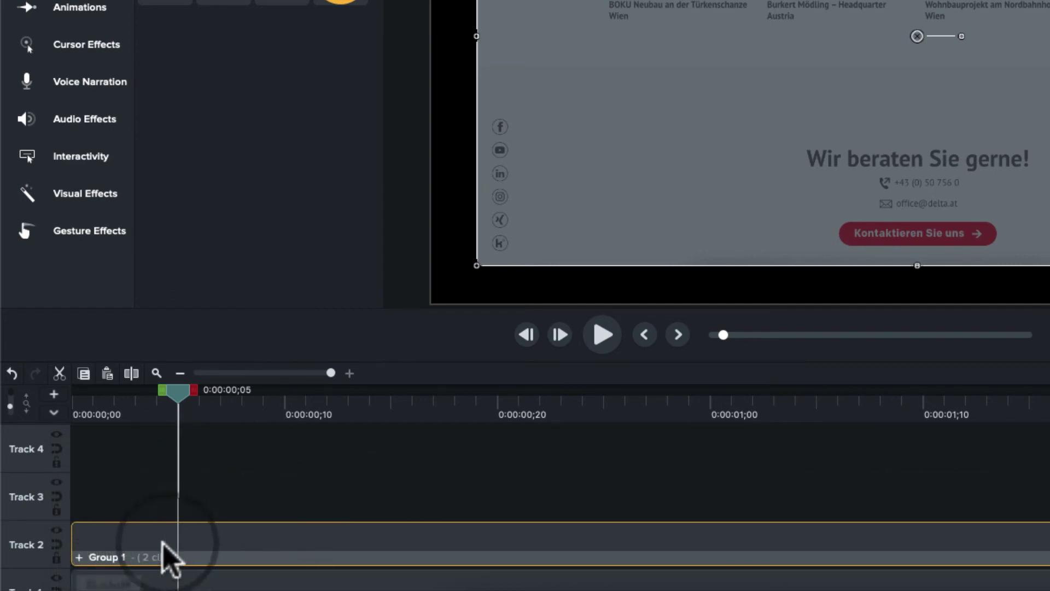
- Rename the combined Group 1 on Track 2 to '2 Spotlights'
right_click(105, 547)
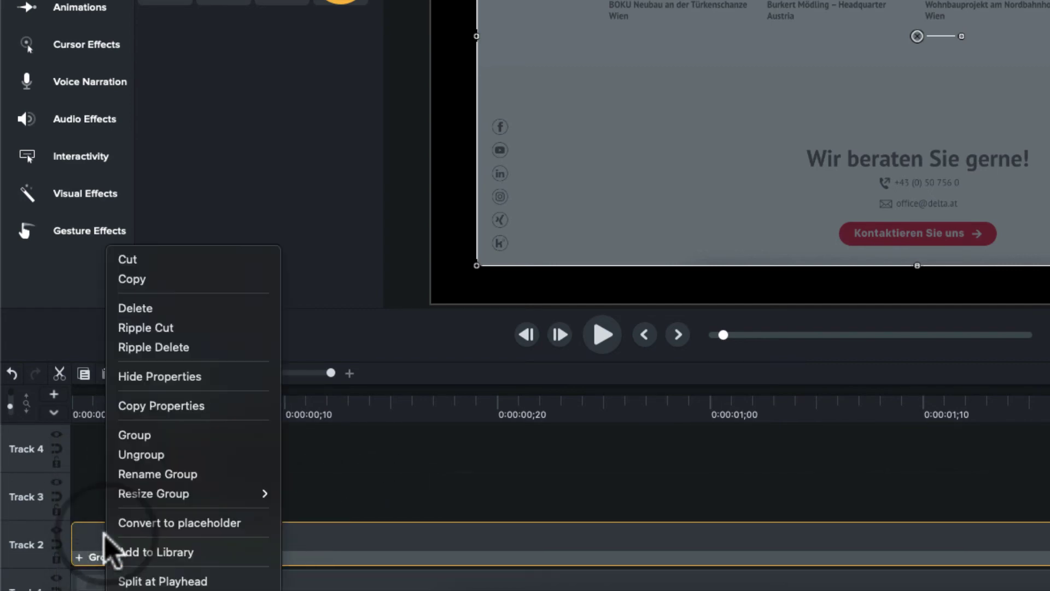
left_click(144, 478)
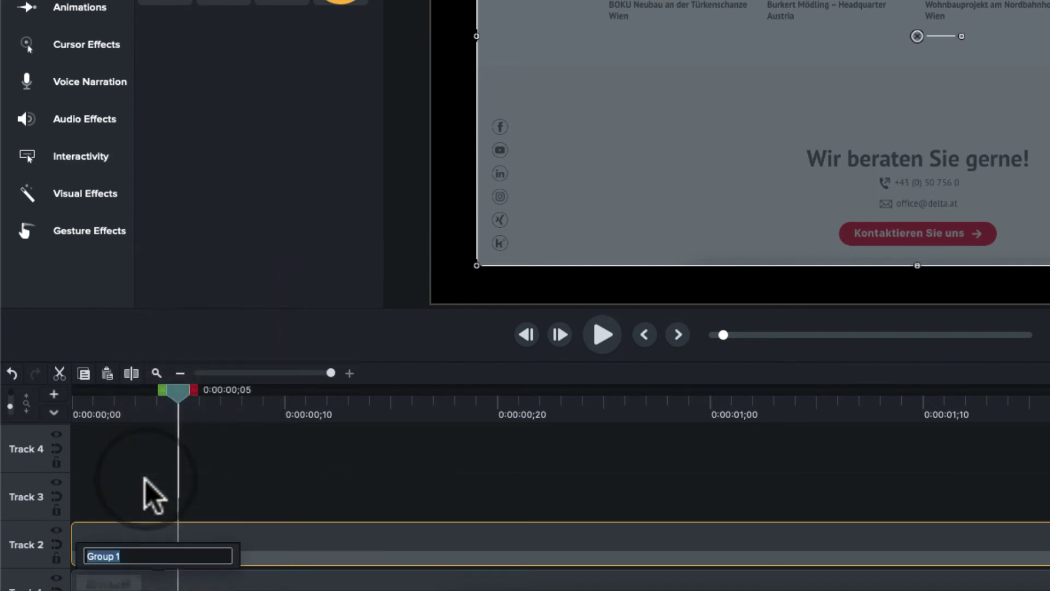
type("2 Spotlights")
key("Return")
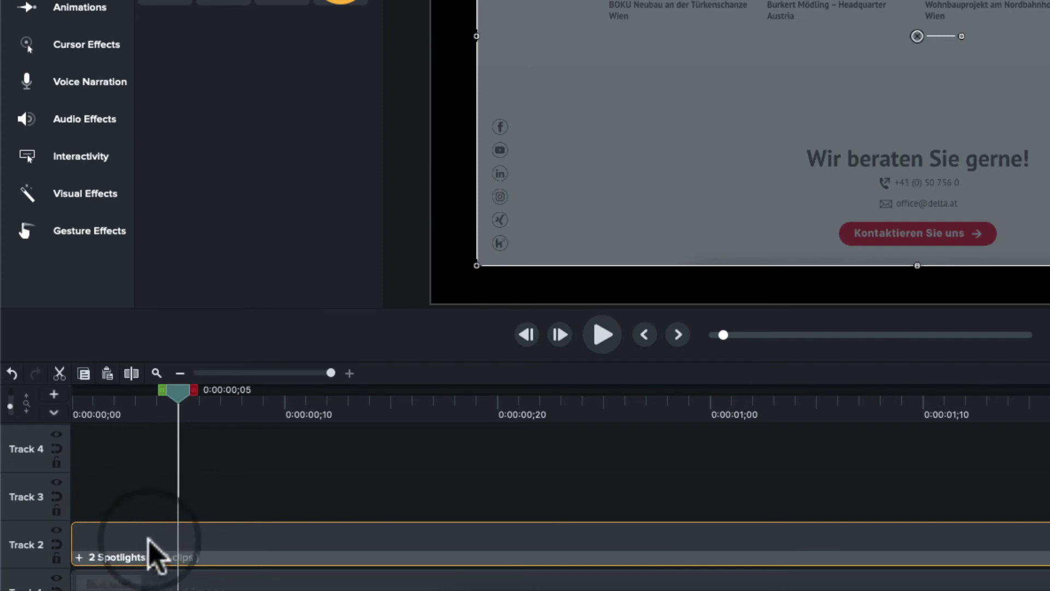
- Shift the 2 Spotlights clip to start at 0:00:00;11 and bring the playhead there
left_click_drag(75, 539, 299, 529)
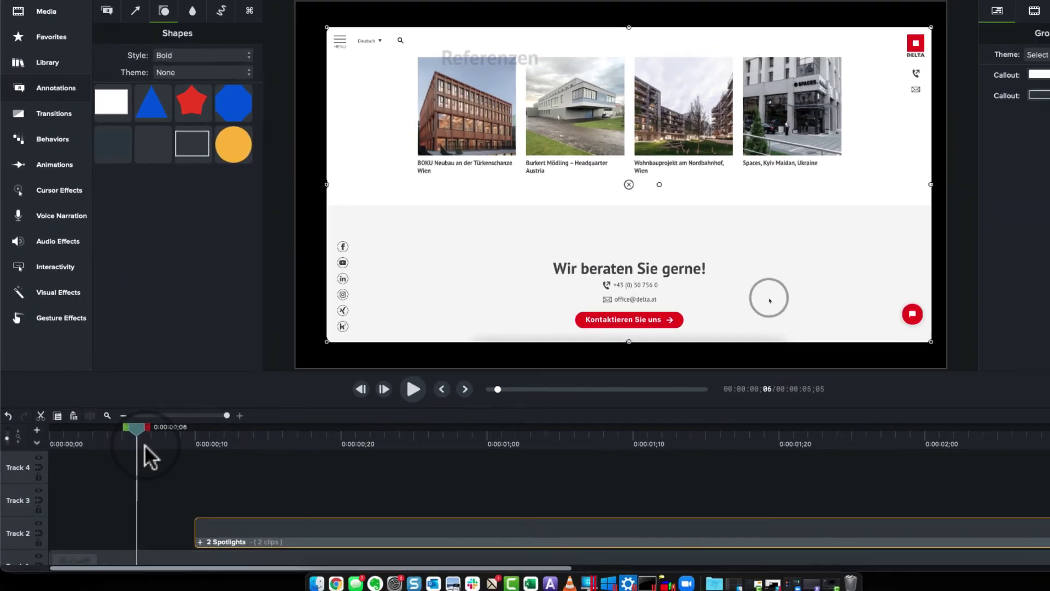
left_click(211, 416)
left_click_drag(130, 452, 188, 455)
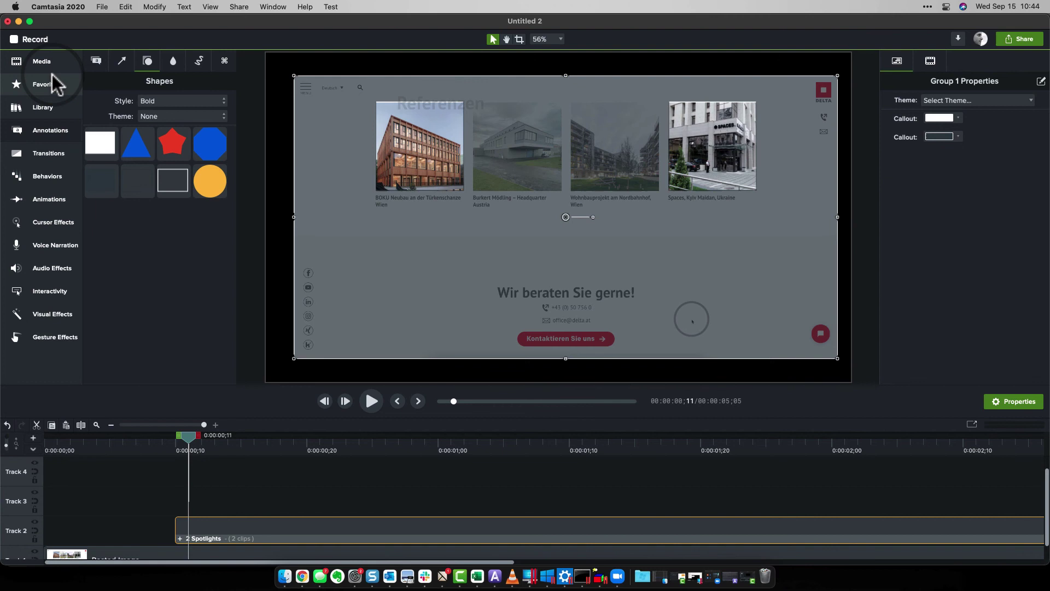
- Add a Fade transition to the start of the 2 Spotlights clip and preview it
left_click(53, 153)
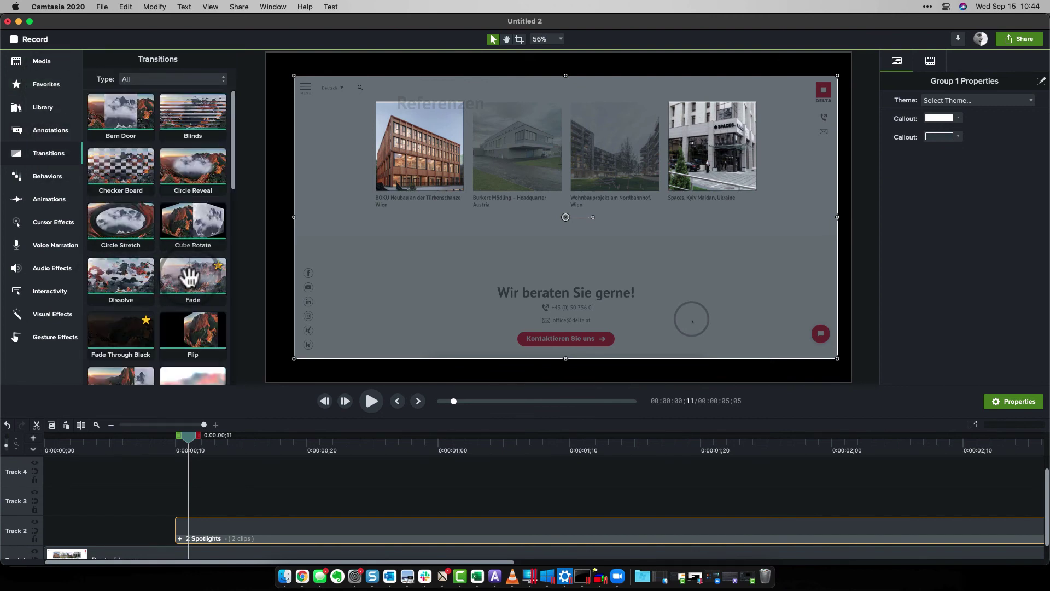
left_click_drag(192, 277, 206, 555)
left_click_drag(566, 539, 215, 528)
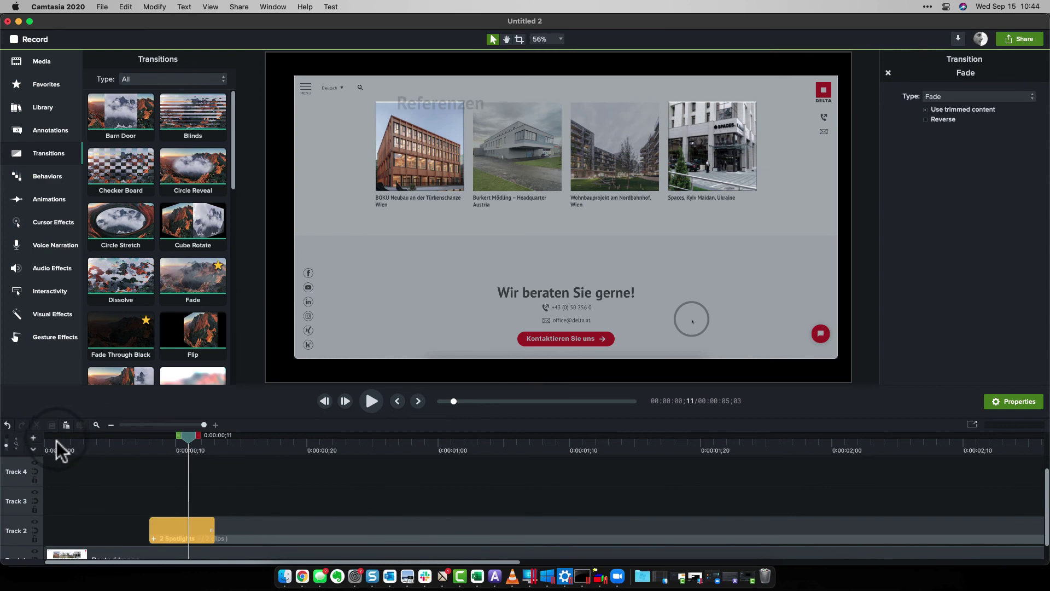
left_click_drag(57, 441, 404, 443)
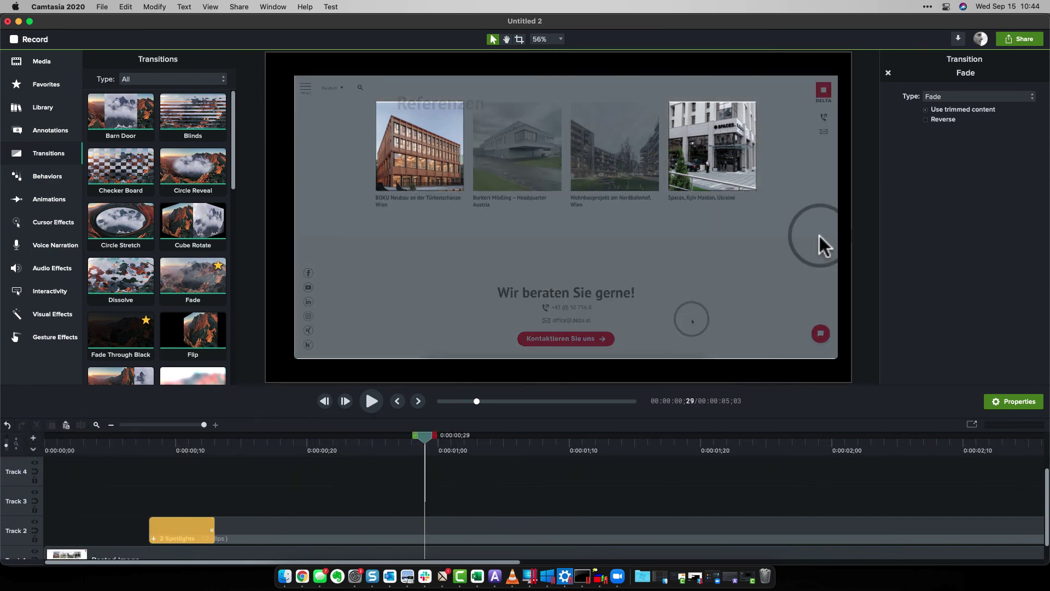